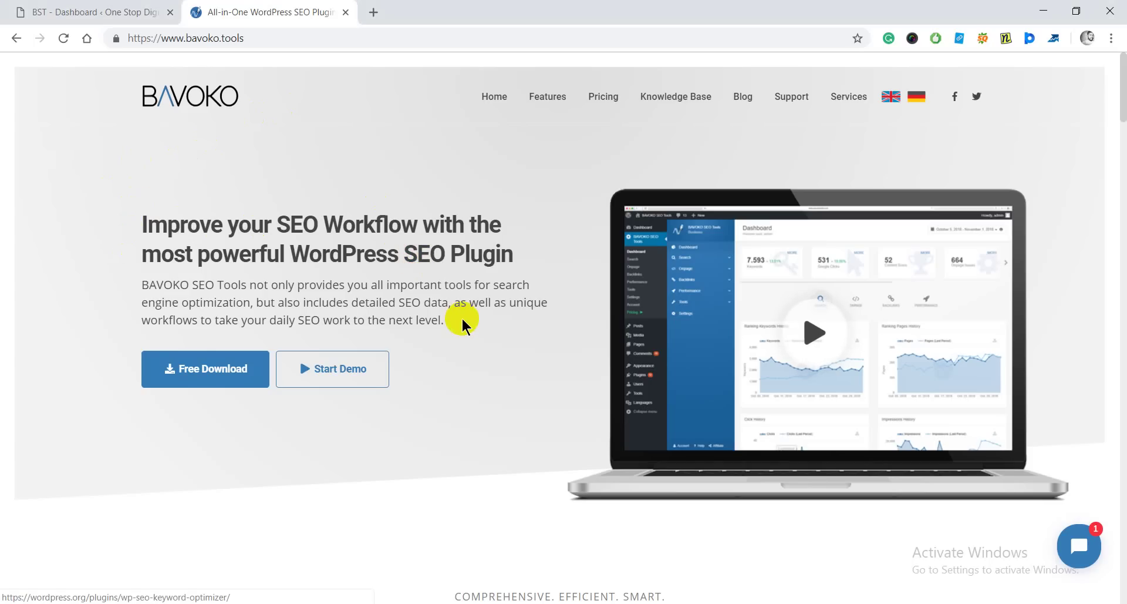
# Step: Scroll past the 'One WordPress Plugin for all SEO Tasks' columns to the Ranking Analysis & Keyword Research section
pyautogui.scroll(-2, 463, 320)
pyautogui.scroll(-5, 463, 320)
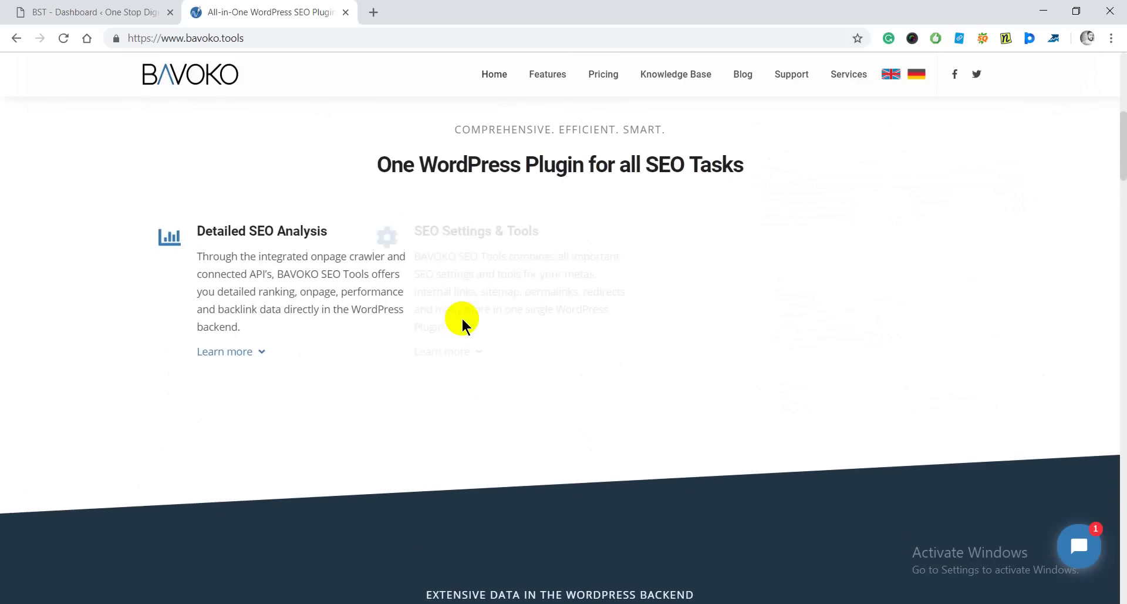
pyautogui.scroll(-1, 463, 320)
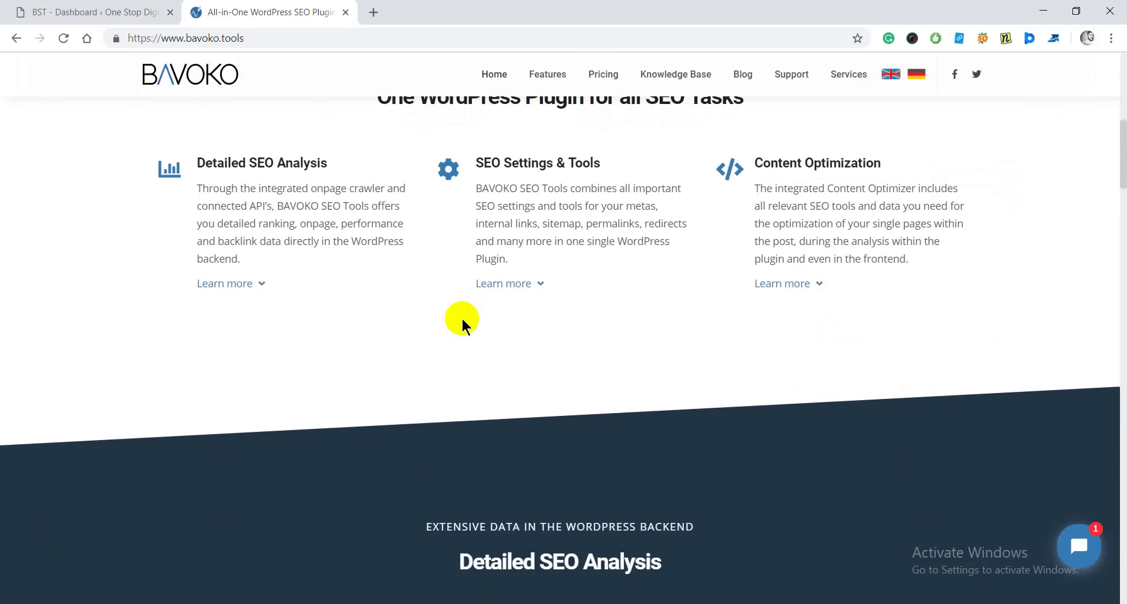
pyautogui.scroll(1, 463, 322)
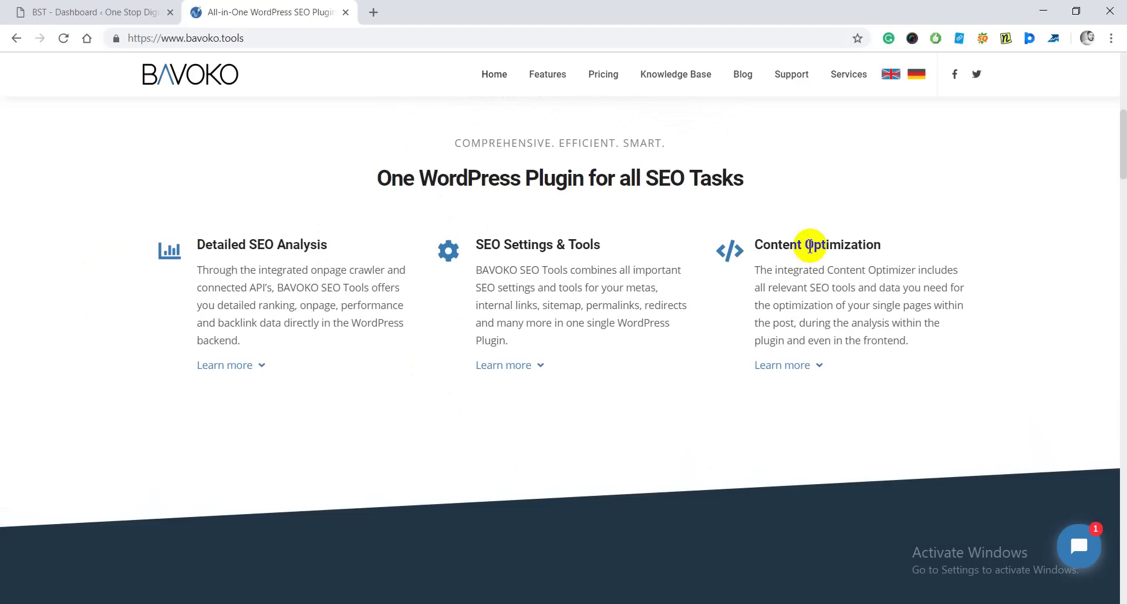
pyautogui.scroll(-3, 799, 175)
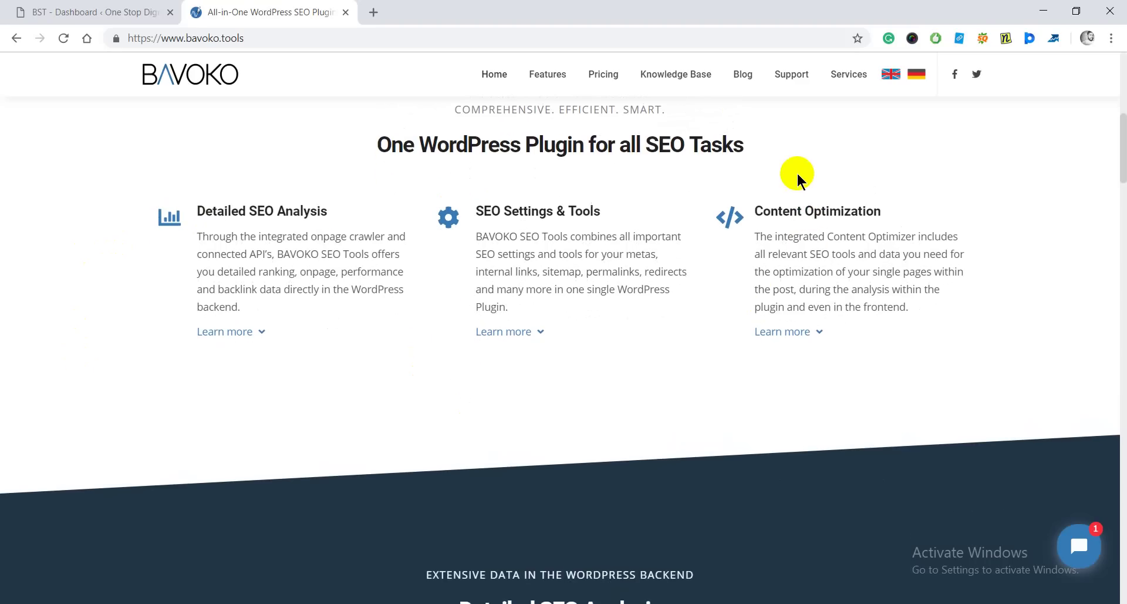
pyautogui.scroll(-3, 799, 176)
pyautogui.scroll(-2, 799, 176)
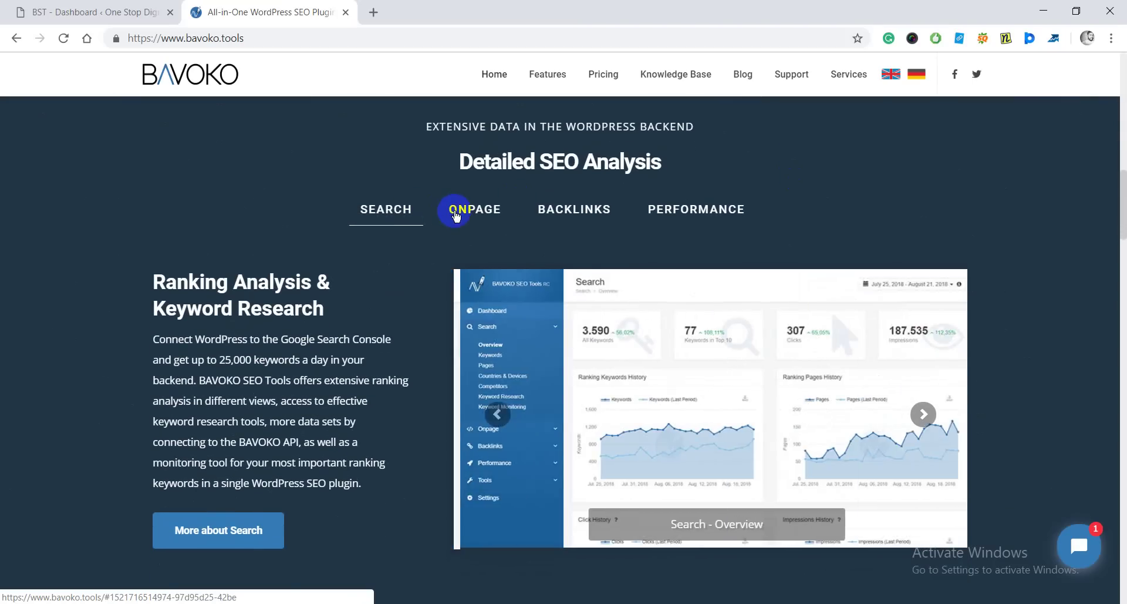
pyautogui.click(428, 219)
pyautogui.click(385, 210)
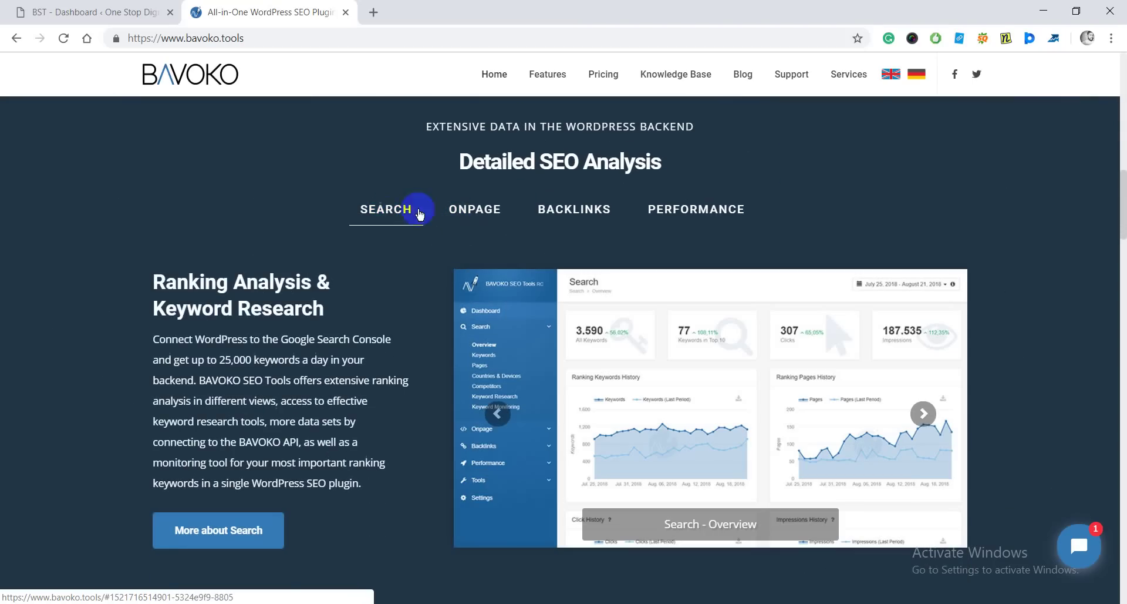
pyautogui.click(479, 212)
pyautogui.click(611, 209)
pyautogui.click(699, 206)
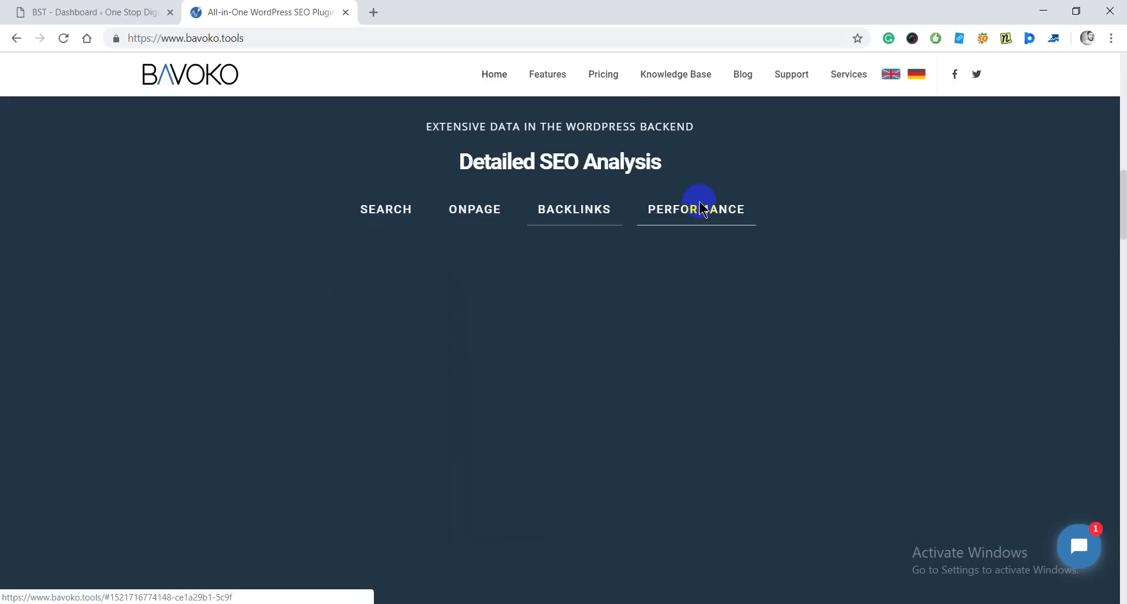
pyautogui.click(378, 211)
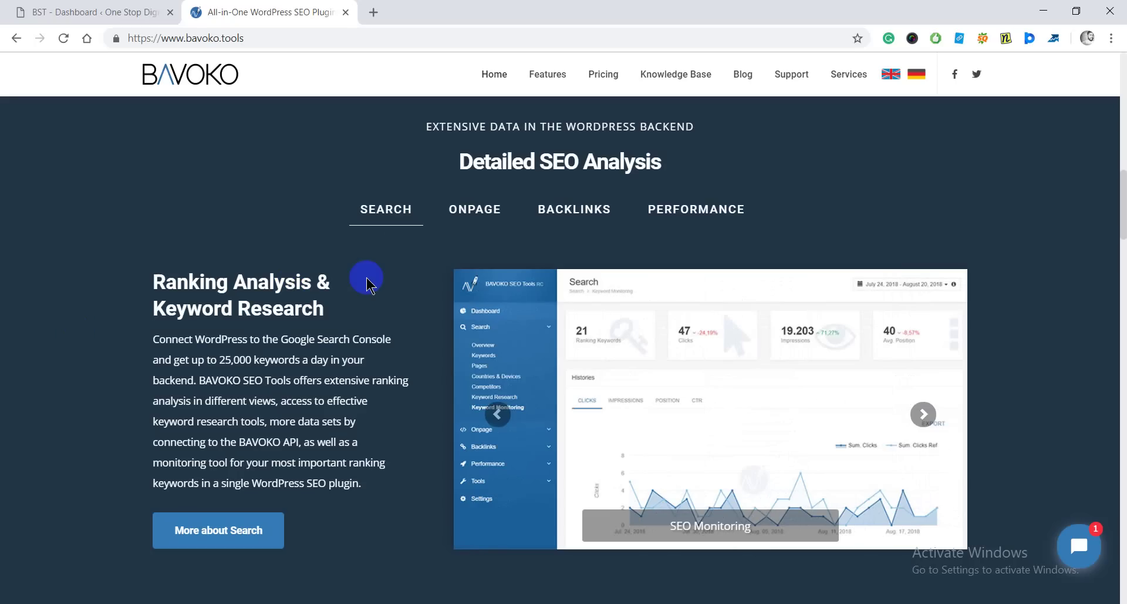
# Step: Switch Detailed SEO Analysis to the ONPAGE tab, showing the Meta Descriptions Analysis slide
pyautogui.click(466, 216)
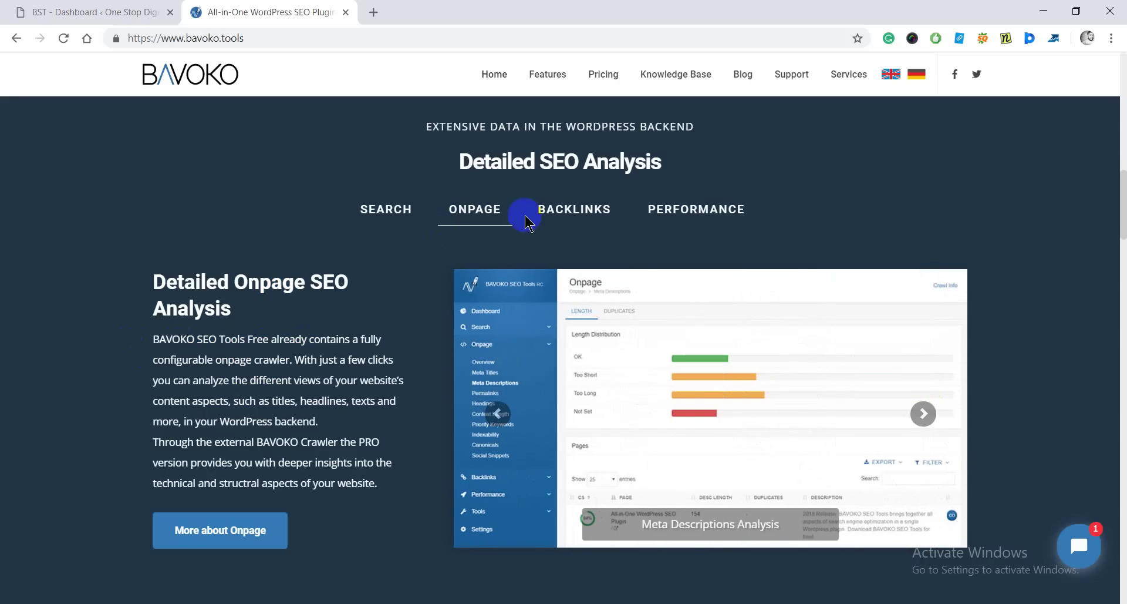
# Step: View the BACKLINKS tab, then the PERFORMANCE tab's Pagespeed & Requests Analysis content
pyautogui.click(597, 216)
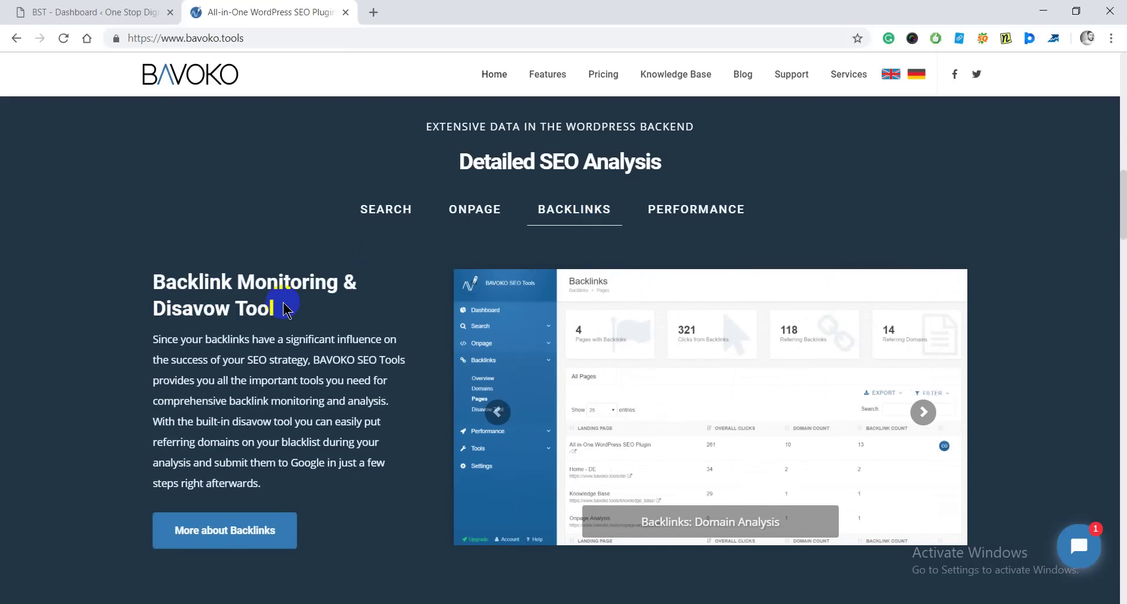
pyautogui.click(701, 209)
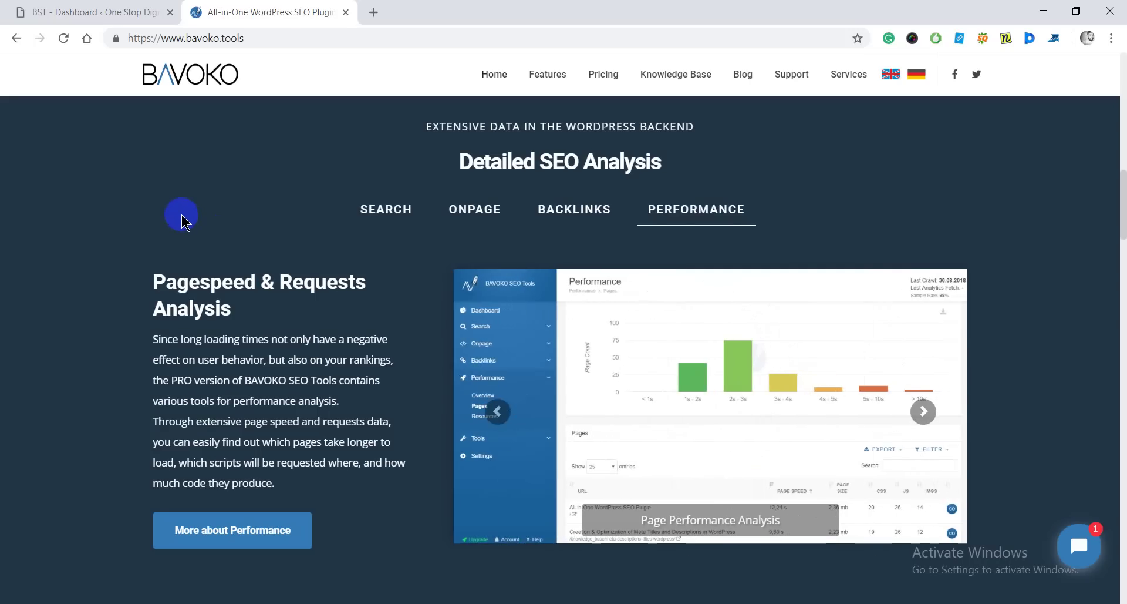
# Step: Scroll past the Performance band to the eight toolset cards, from Dynamic Metas to Social Snippets
pyautogui.scroll(-1, 182, 222)
pyautogui.scroll(-10, 182, 217)
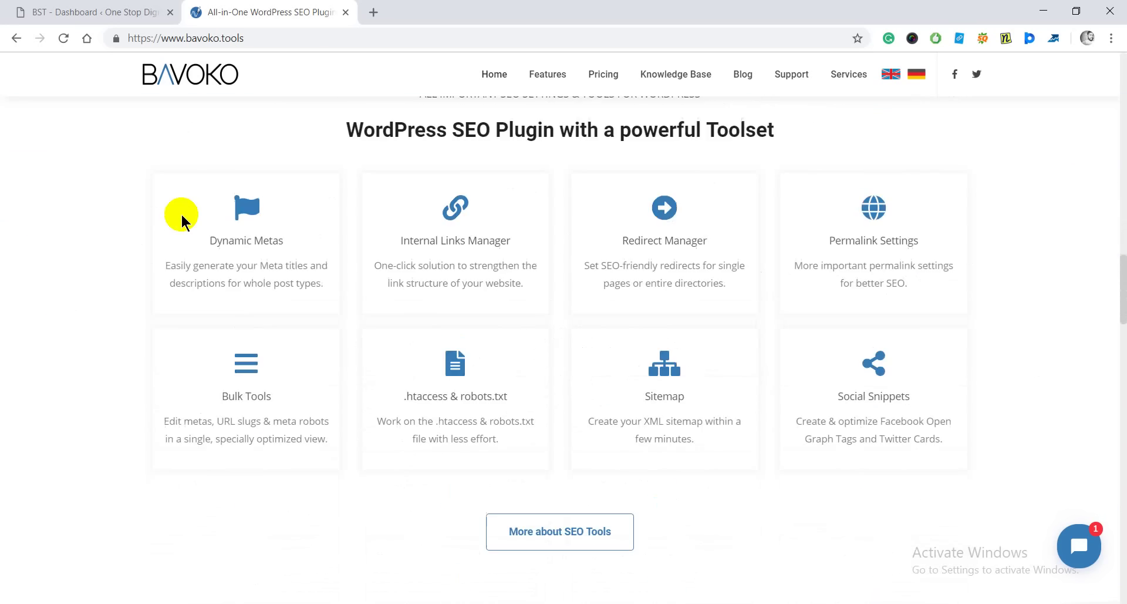
pyautogui.scroll(10, 182, 219)
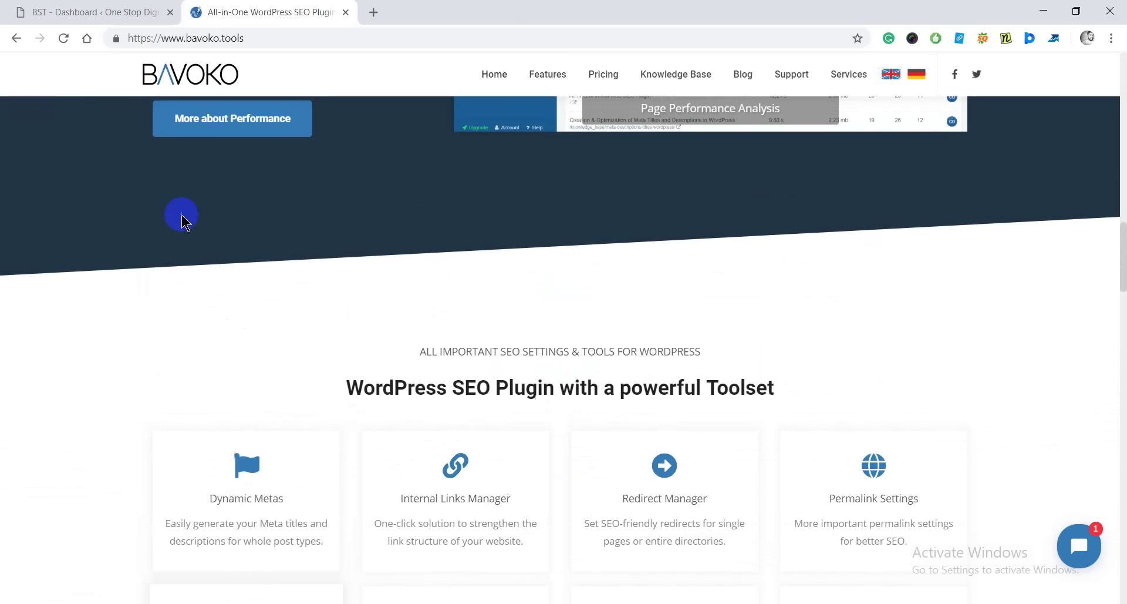
pyautogui.scroll(-4, 182, 218)
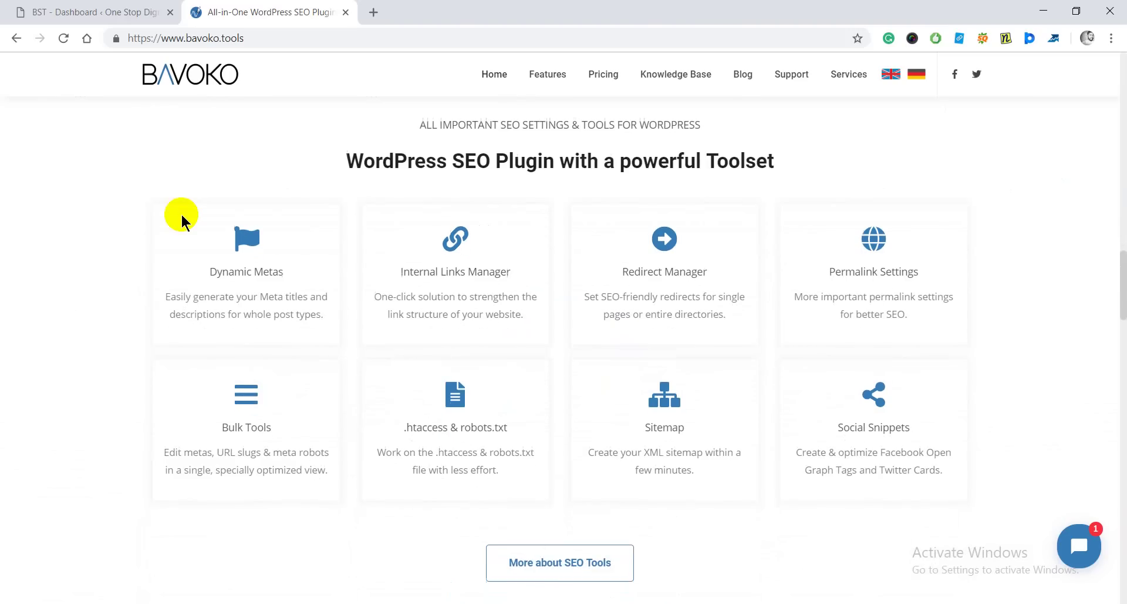
pyautogui.scroll(-3, 182, 219)
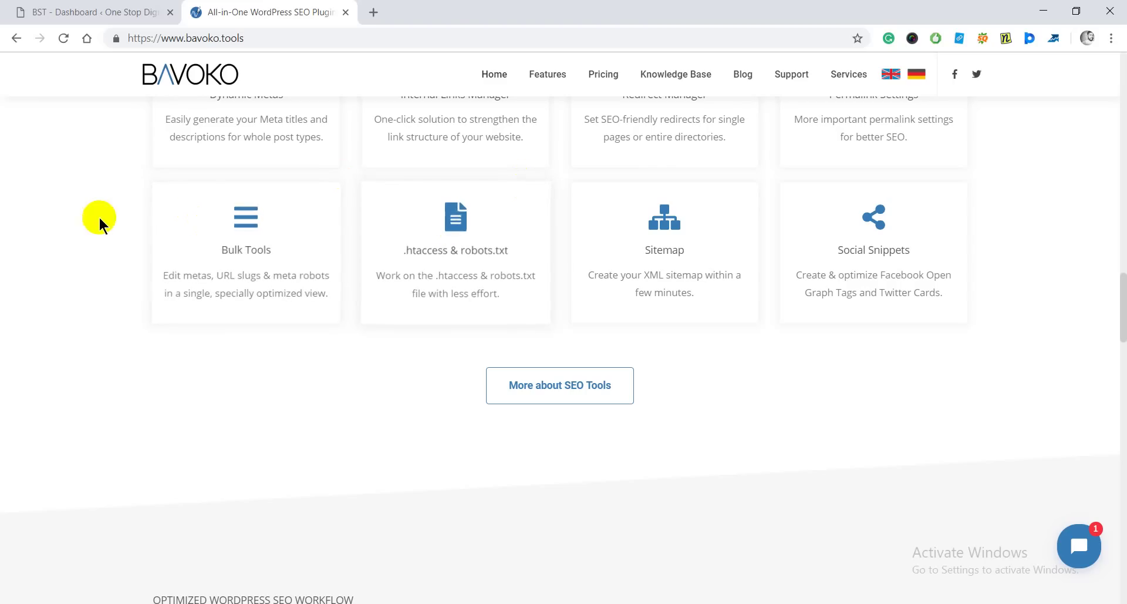
pyautogui.scroll(3, 100, 223)
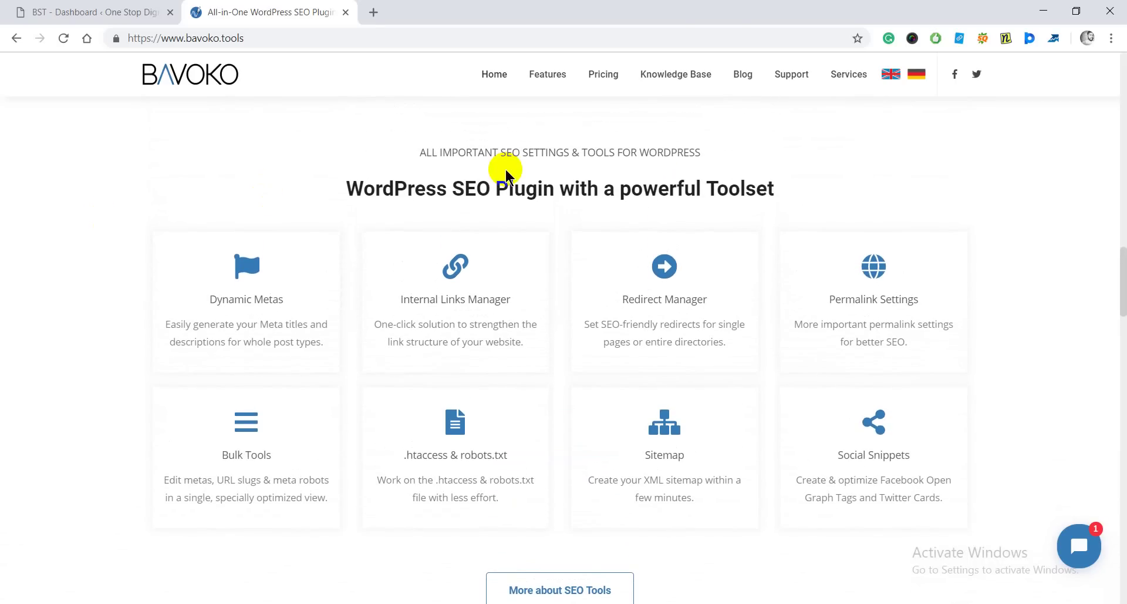
pyautogui.scroll(-1, 533, 174)
pyautogui.scroll(3, 533, 172)
pyautogui.scroll(5, 533, 170)
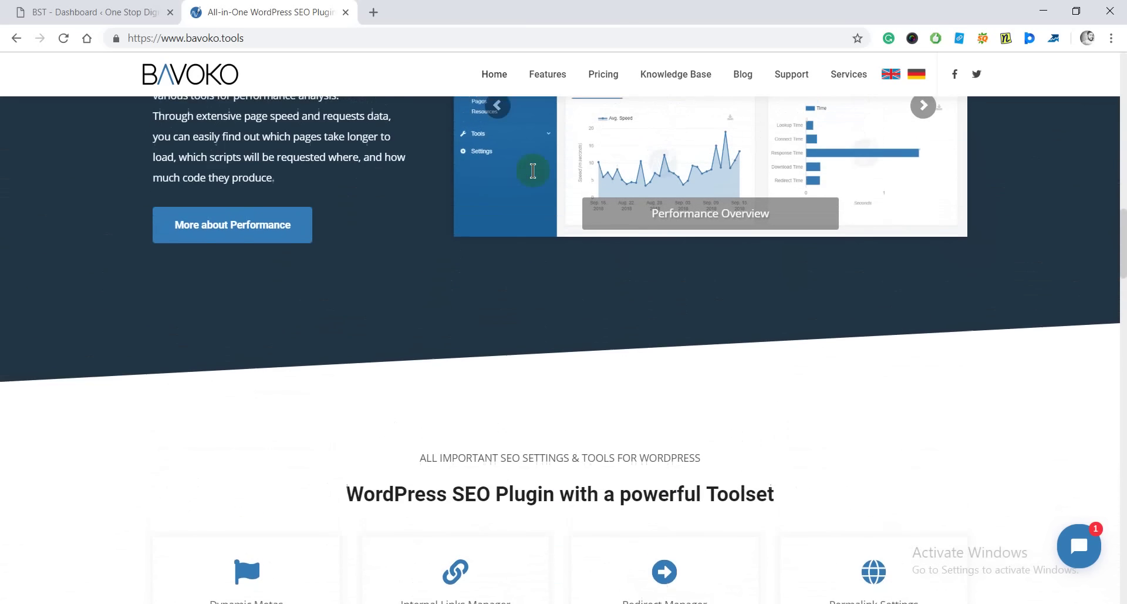
pyautogui.scroll(1, 534, 170)
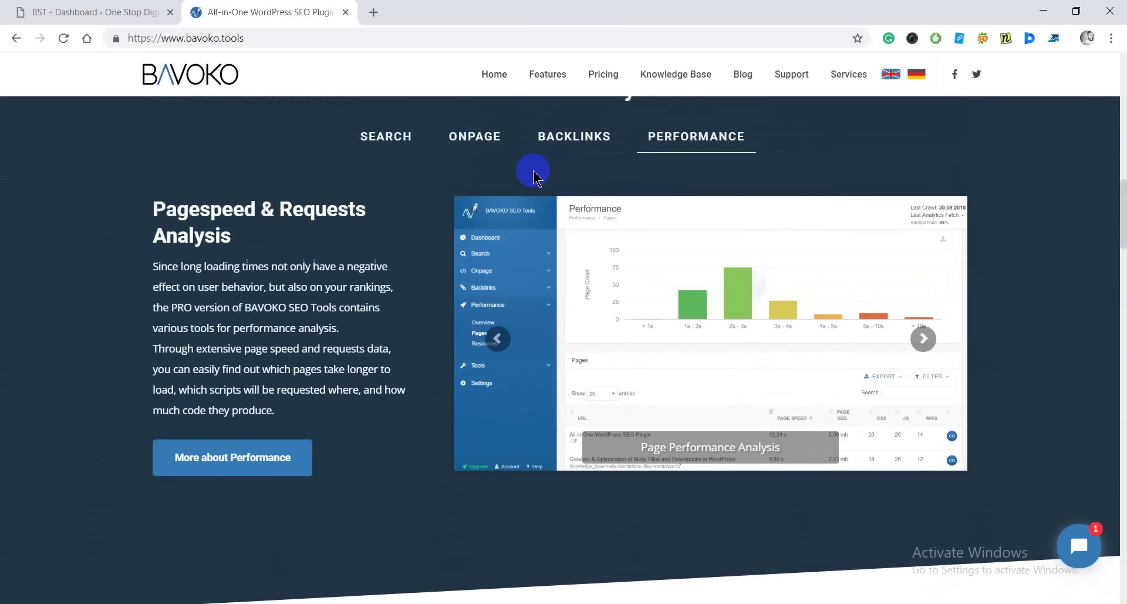
pyautogui.scroll(-3, 533, 171)
pyautogui.scroll(-6, 533, 173)
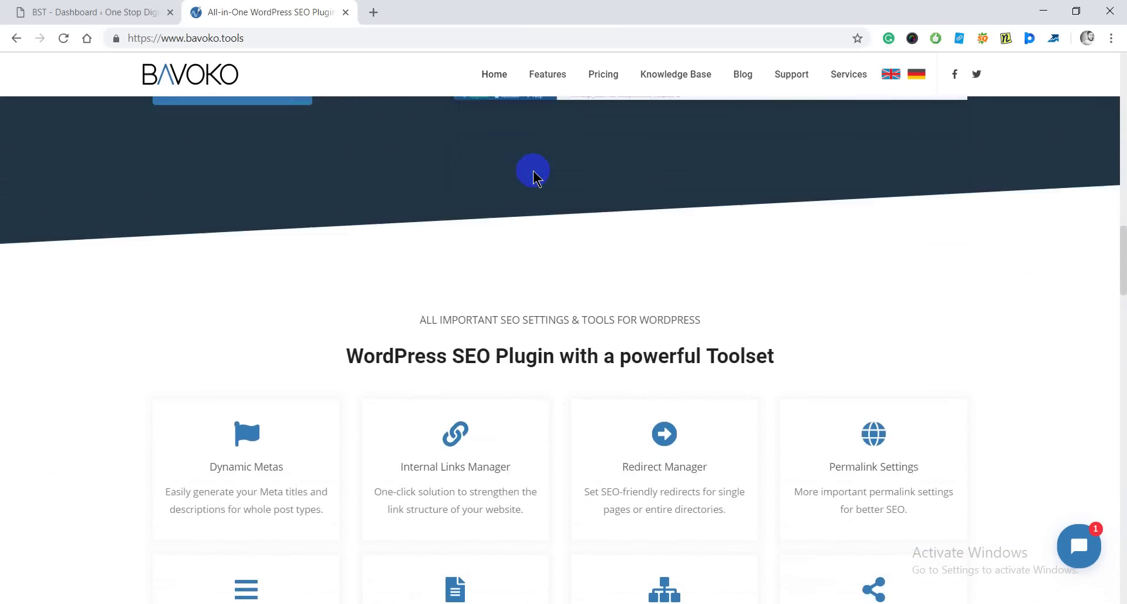
pyautogui.scroll(-1, 533, 173)
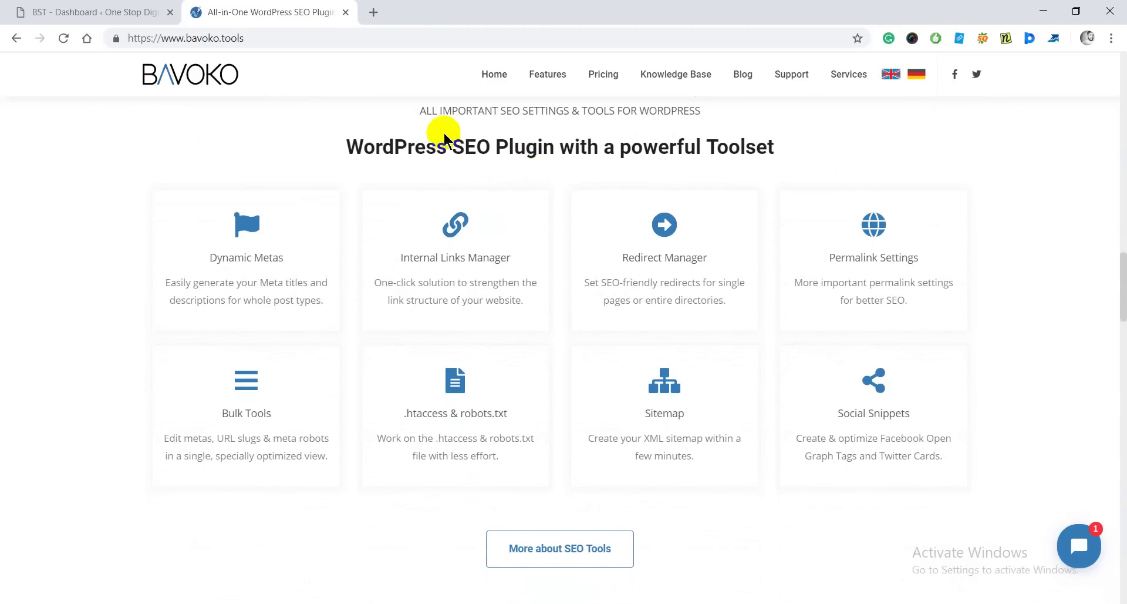
# Step: Scroll past the 'More about SEO Tools' button to the Content Optimizer section's top
pyautogui.moveTo(466, 147); pyautogui.dragTo(482, 146)
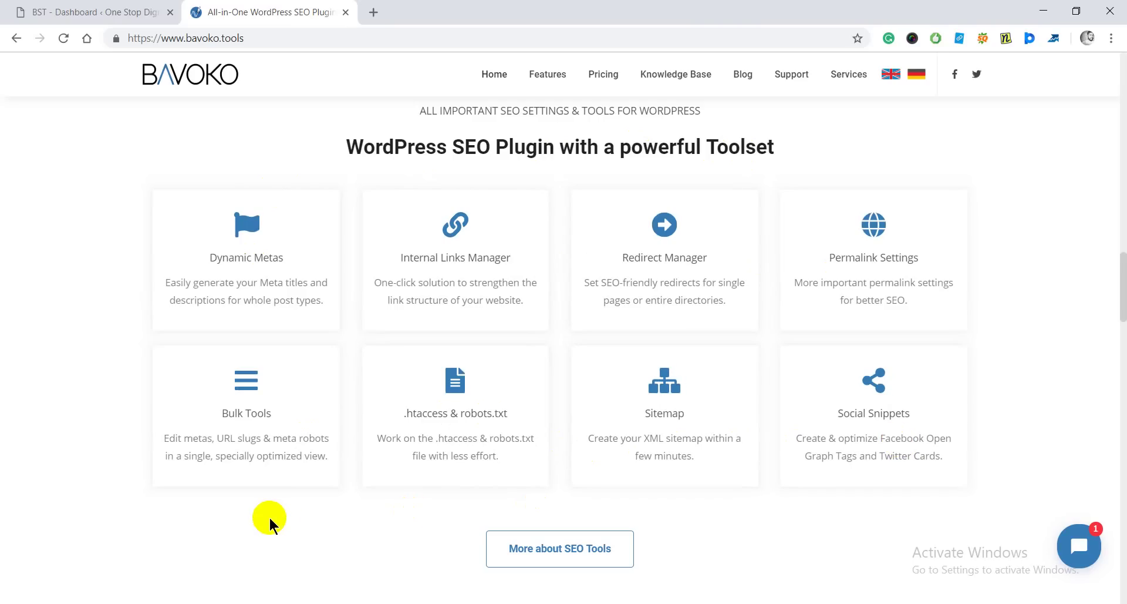
pyautogui.scroll(-2, 296, 522)
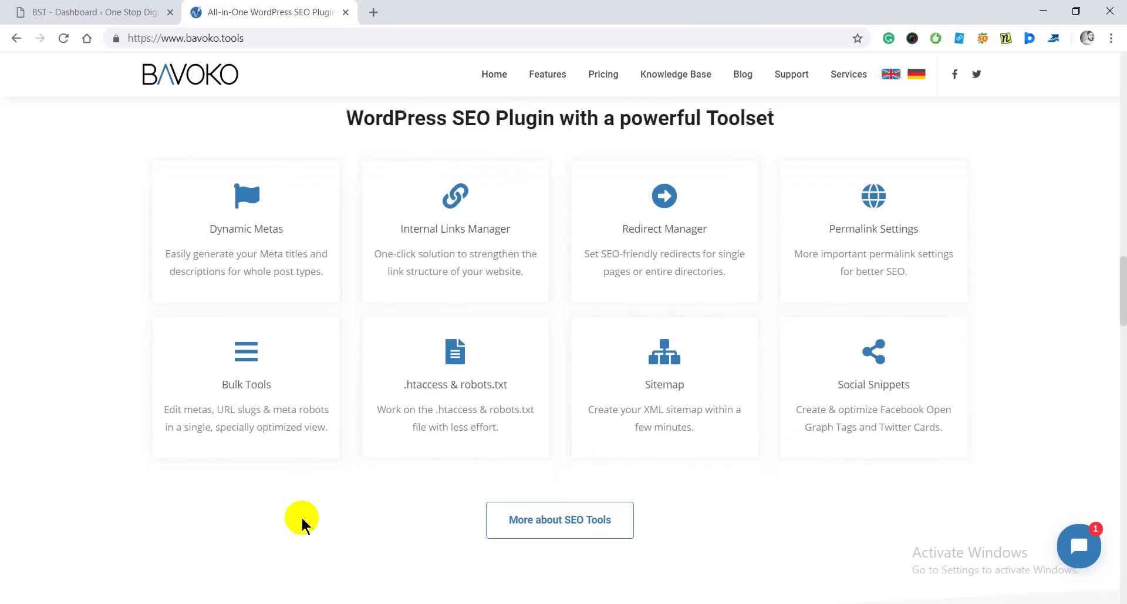
pyautogui.scroll(-5, 301, 522)
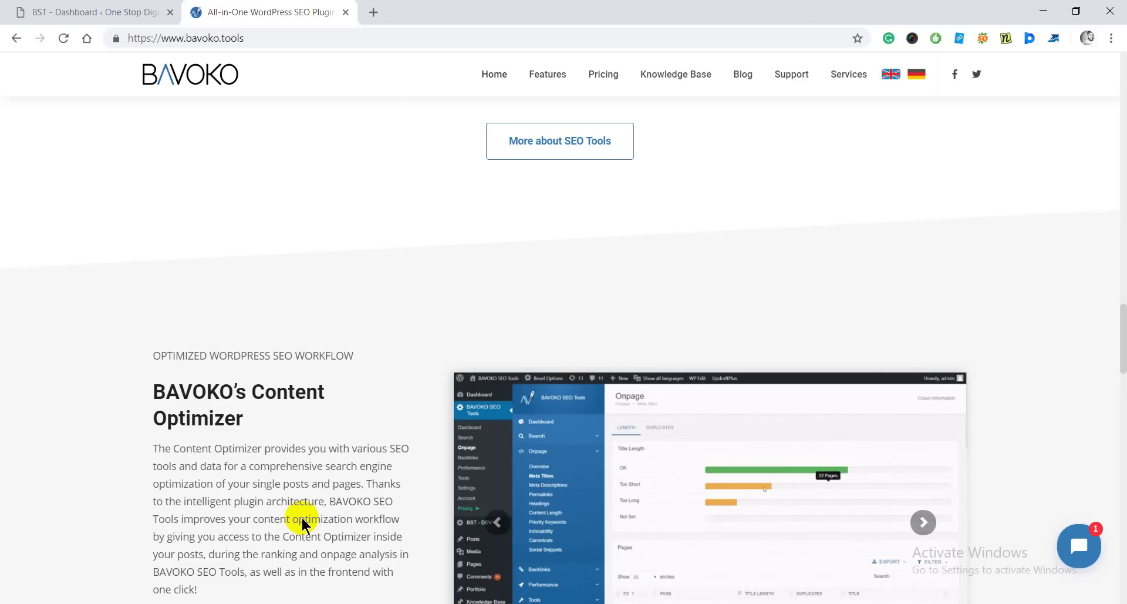
# Step: Scroll through the Content Optimizer Tools list down to the 'More about Content Optimizer' button
pyautogui.scroll(-2, 303, 525)
pyautogui.scroll(-3, 302, 523)
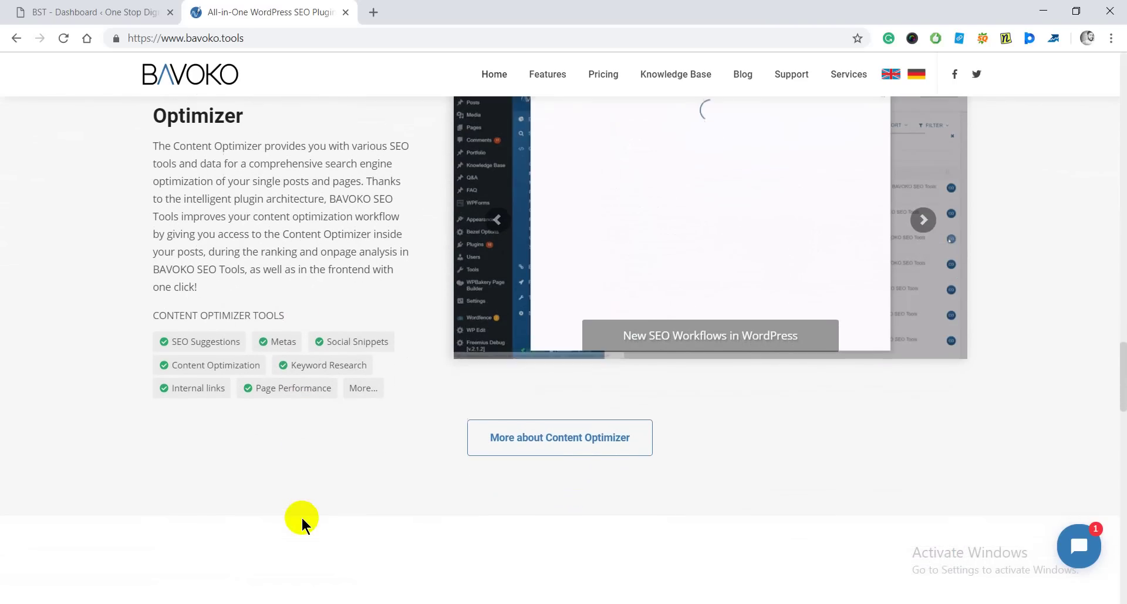
pyautogui.scroll(3, 302, 523)
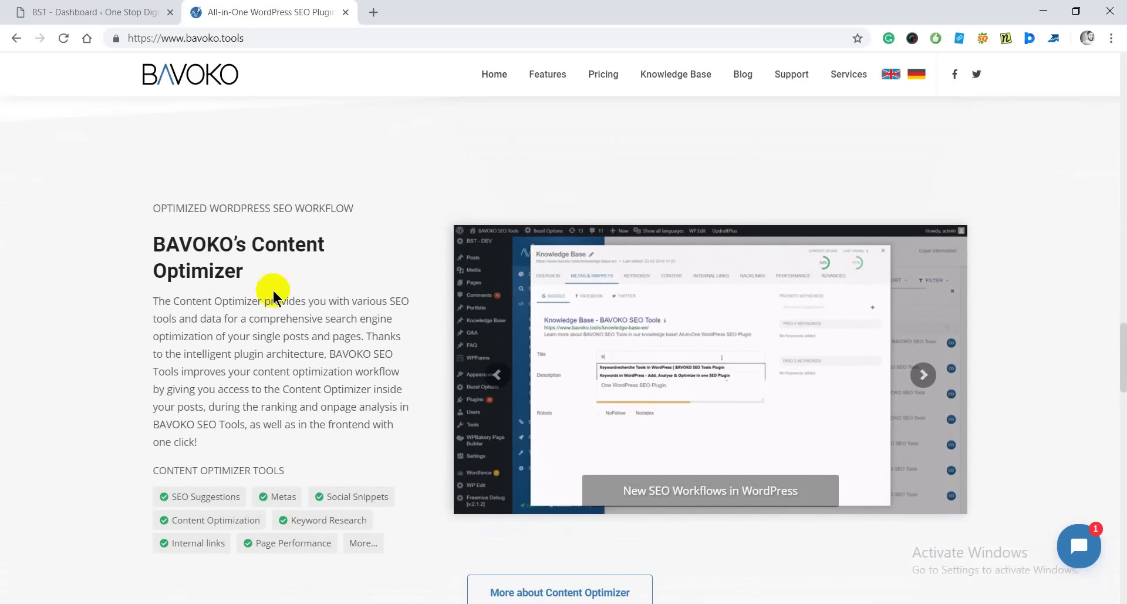
pyautogui.moveTo(235, 244); pyautogui.dragTo(253, 242)
pyautogui.click(280, 272)
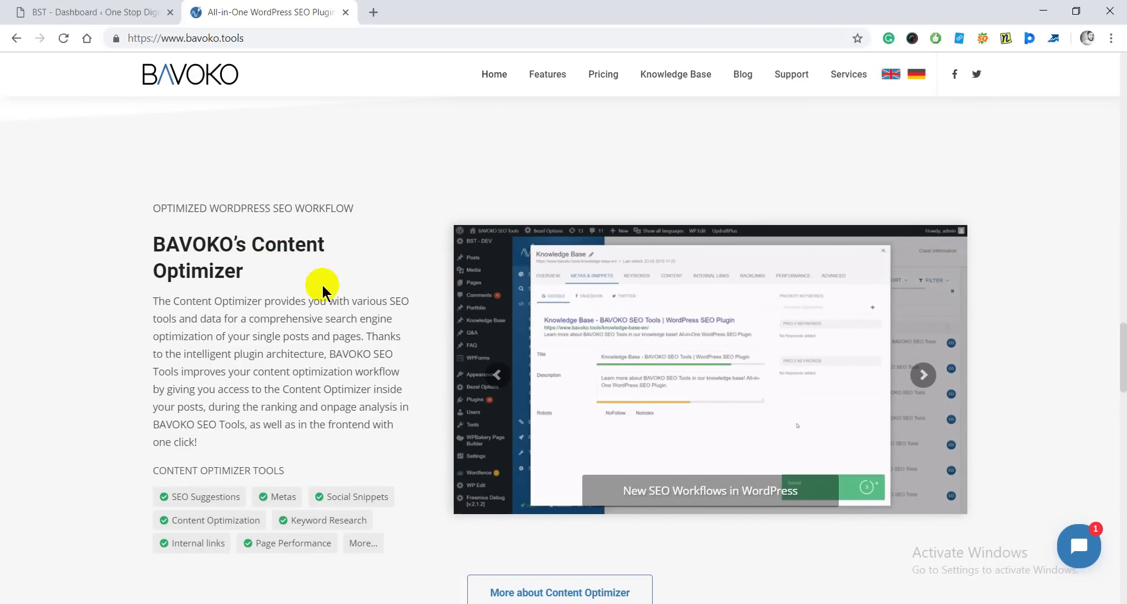
pyautogui.moveTo(237, 244); pyautogui.dragTo(254, 243)
pyautogui.click(289, 299)
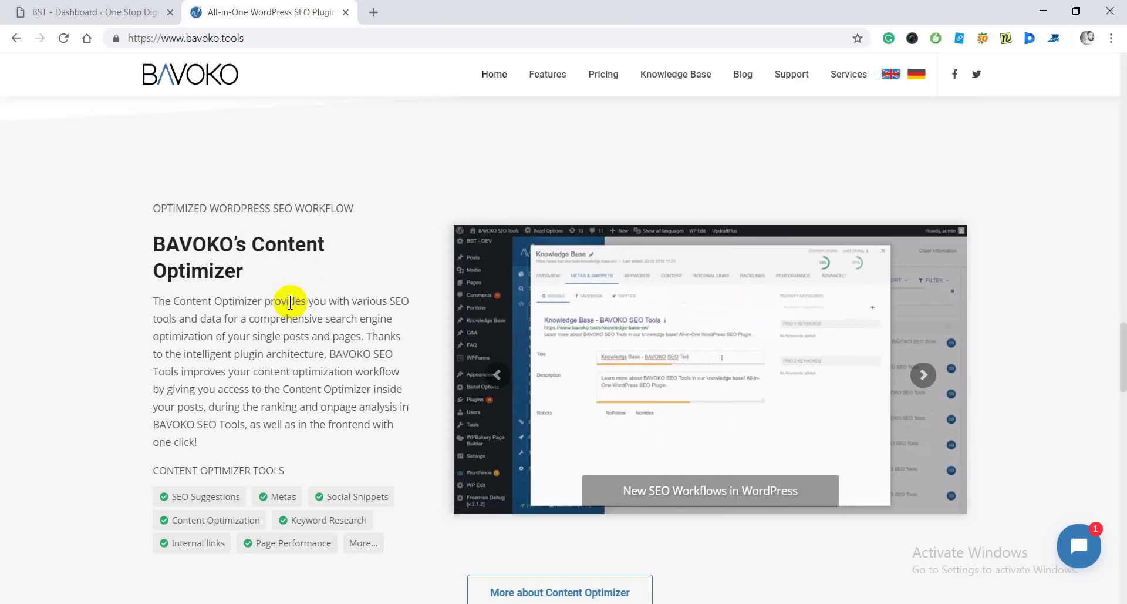
pyautogui.scroll(-2, 290, 303)
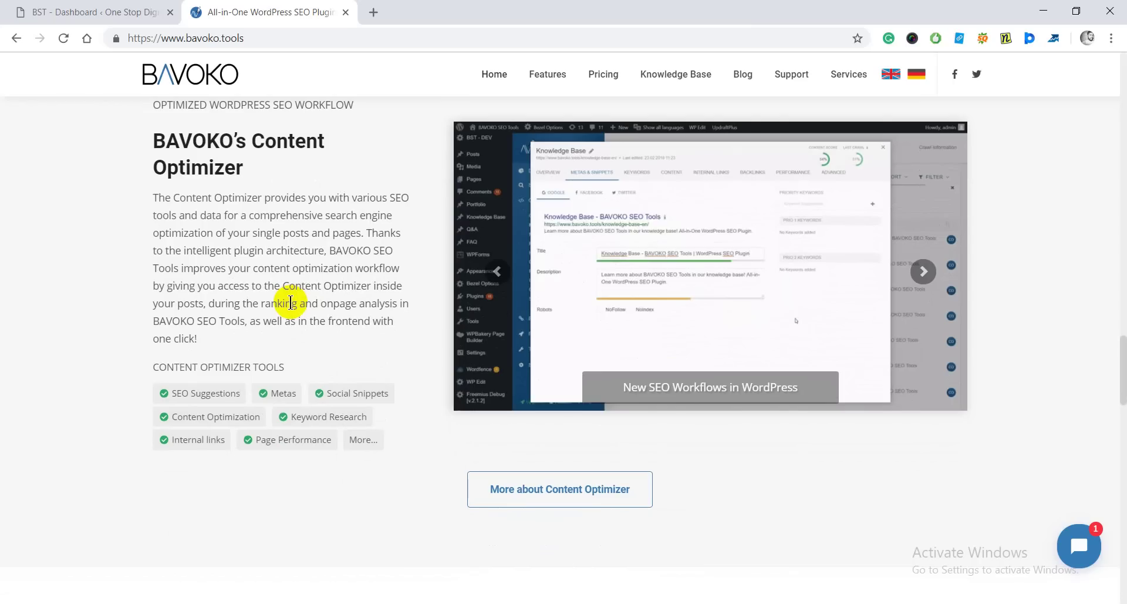